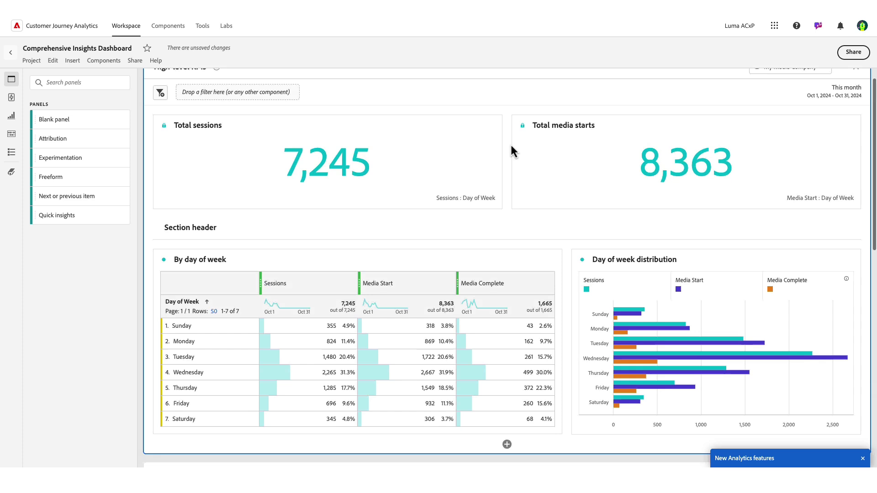
scroll(510, 145, down, 5)
scroll(510, 147, down, 3)
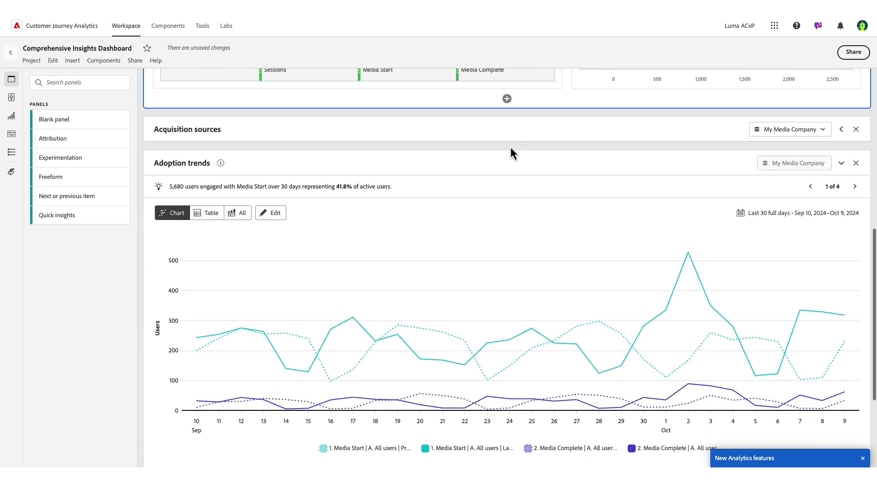
scroll(510, 147, down, 1)
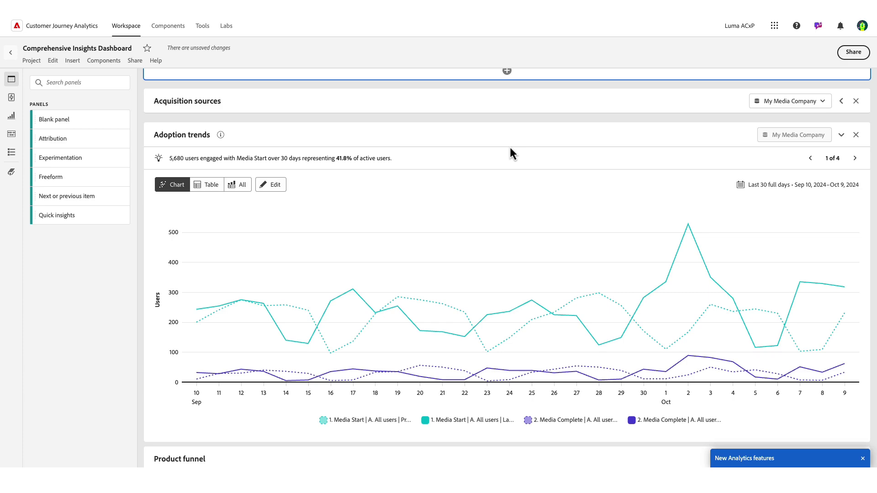
scroll(510, 148, up, 10)
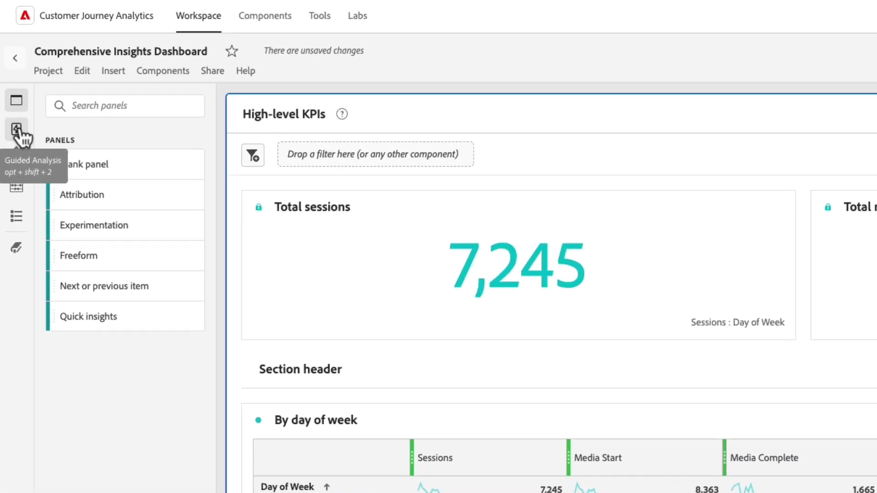
Show the guided analyses list and preview placing Active growth above High-level KPIs
click(17, 130)
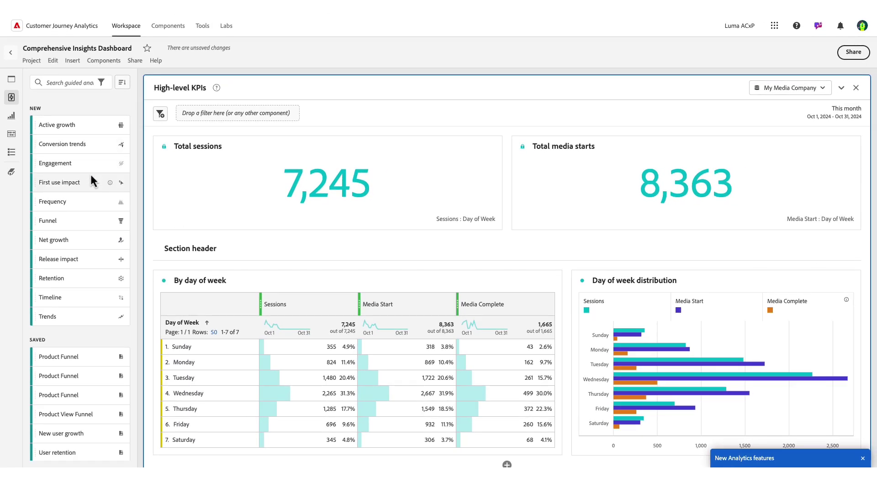
mouse_move(69, 183)
mouse_move(90, 130)
mouse_down()
mouse_move(284, 106)
mouse_move(88, 157)
mouse_up()
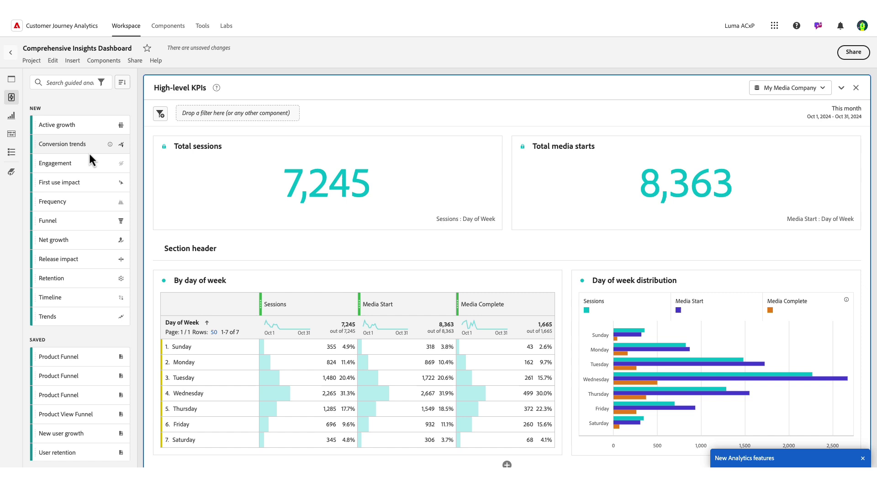
scroll(347, 249, down, 8)
scroll(347, 250, down, 5)
scroll(354, 263, down, 1)
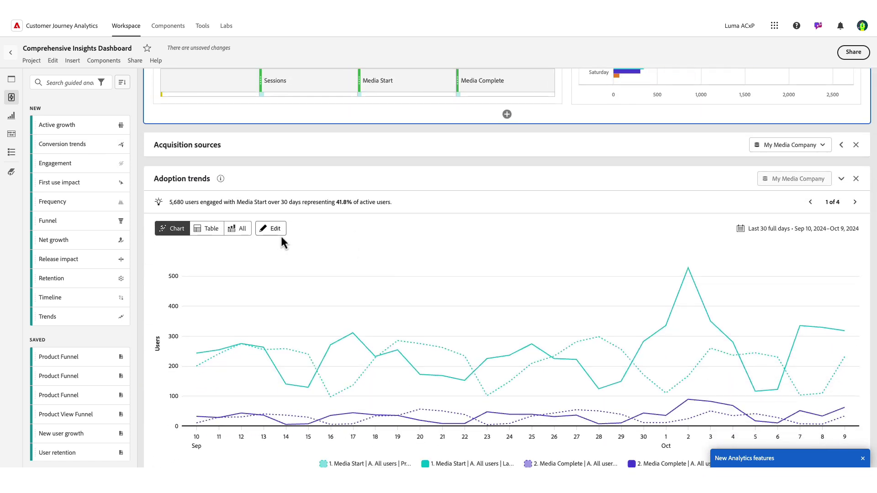
scroll(283, 236, up, 5)
scroll(282, 237, up, 5)
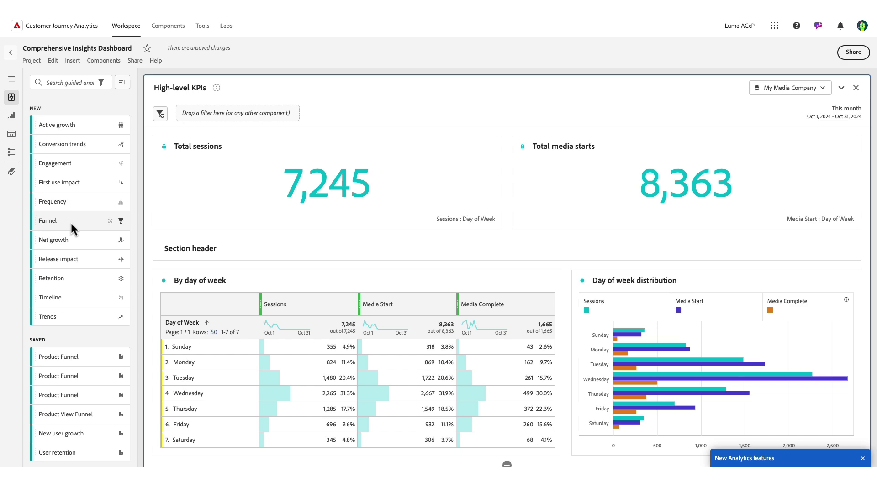
Keep Last modified sorting and drop the saved User retention analysis onto the canvas
click(122, 83)
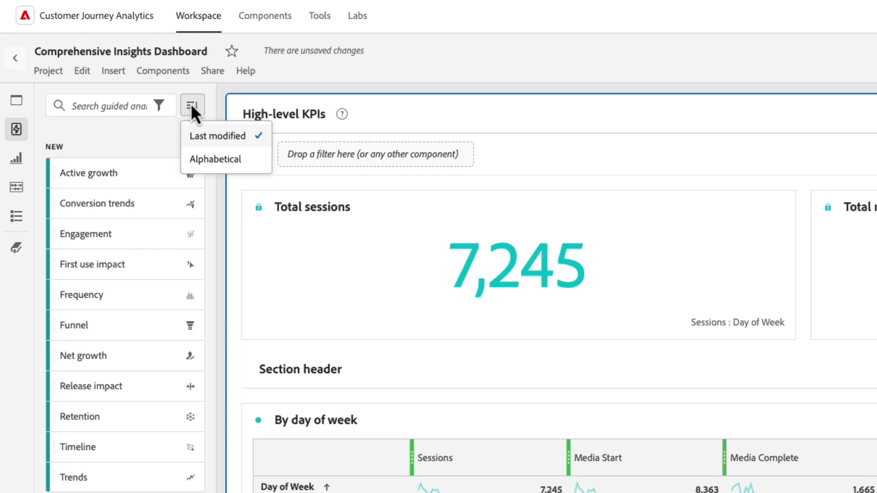
click(191, 135)
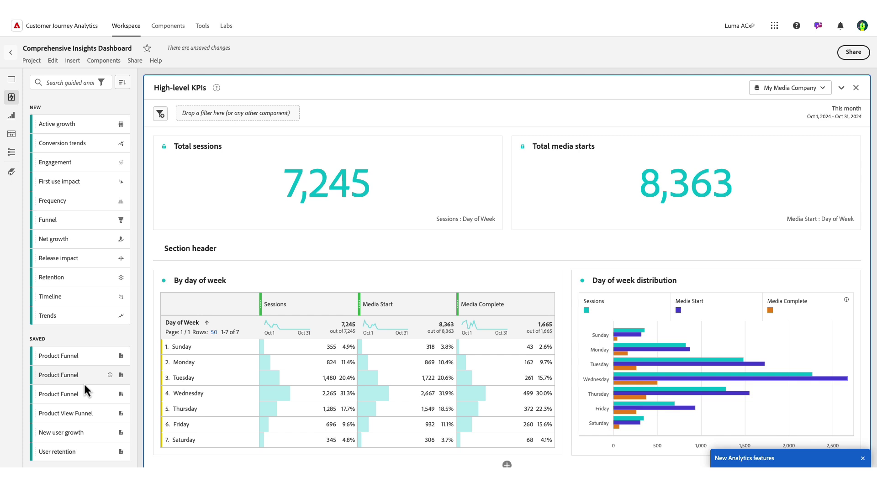
mouse_move(65, 452)
mouse_down()
mouse_move(206, 277)
mouse_move(257, 144)
mouse_up()
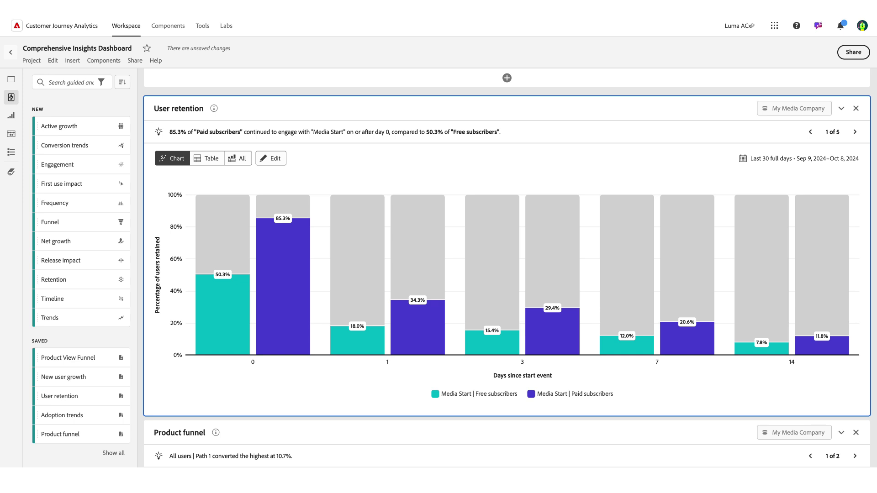
Show User retention as chart and table, step through insights to day 14, then edit it
click(206, 159)
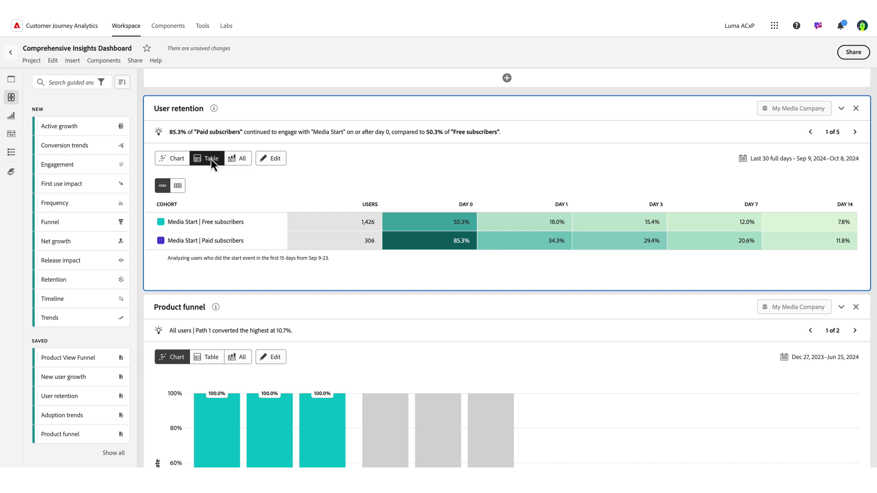
click(242, 159)
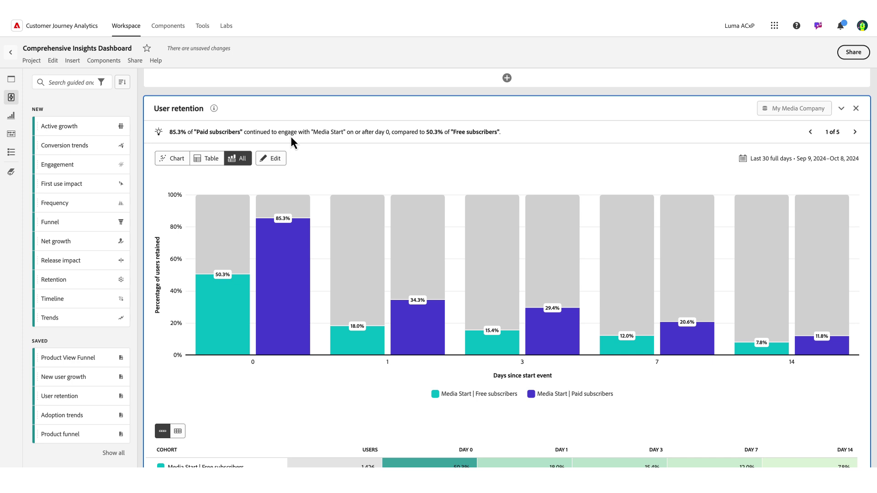
click(855, 131)
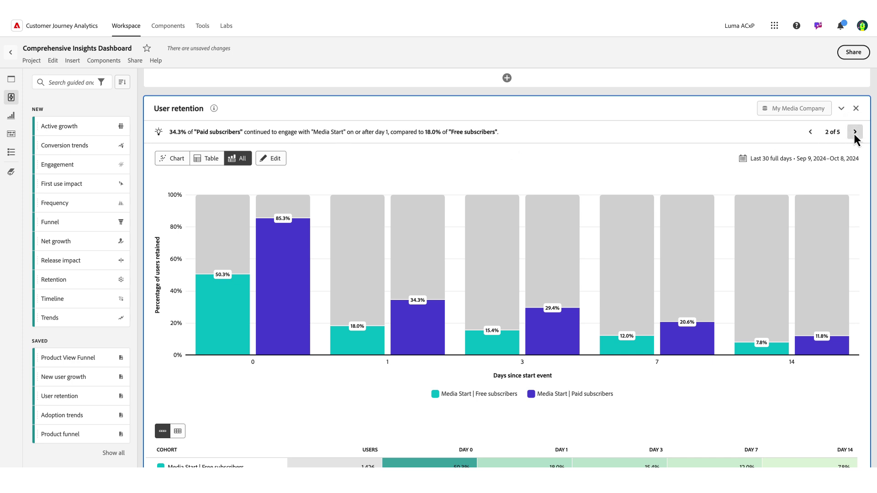
click(854, 132)
click(854, 131)
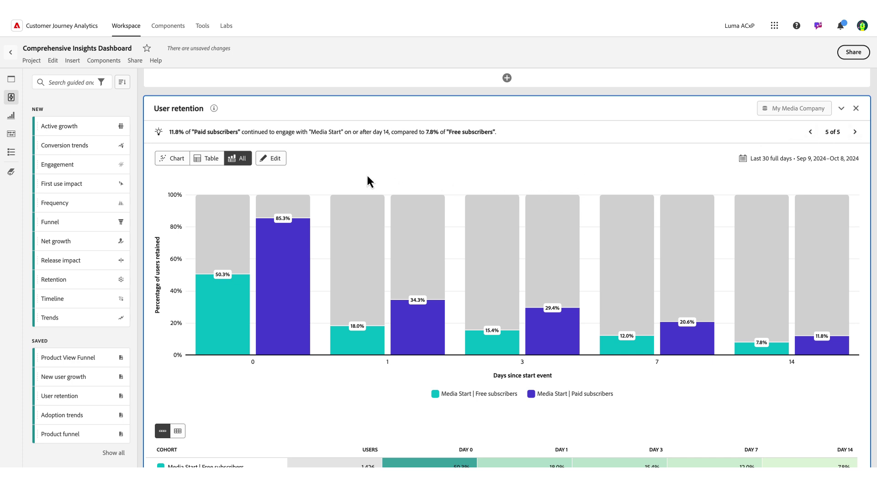
click(272, 159)
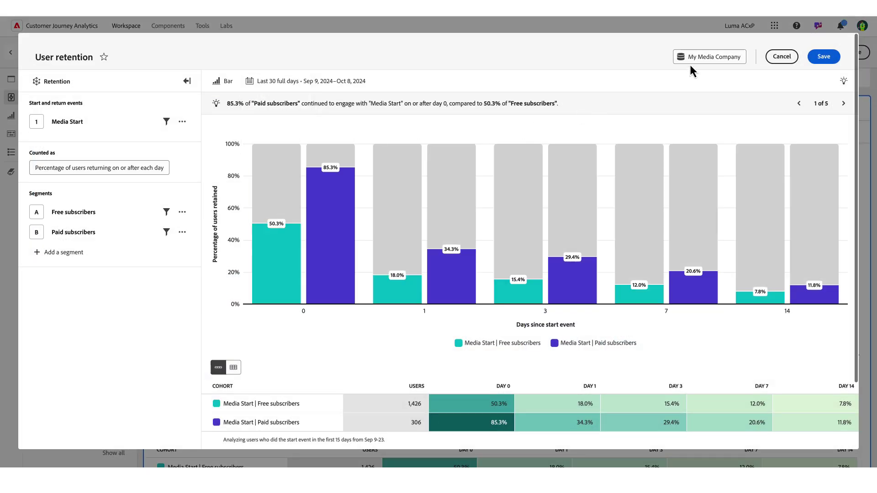
Cancel the User retention editor, leaving the analysis unchanged
click(782, 57)
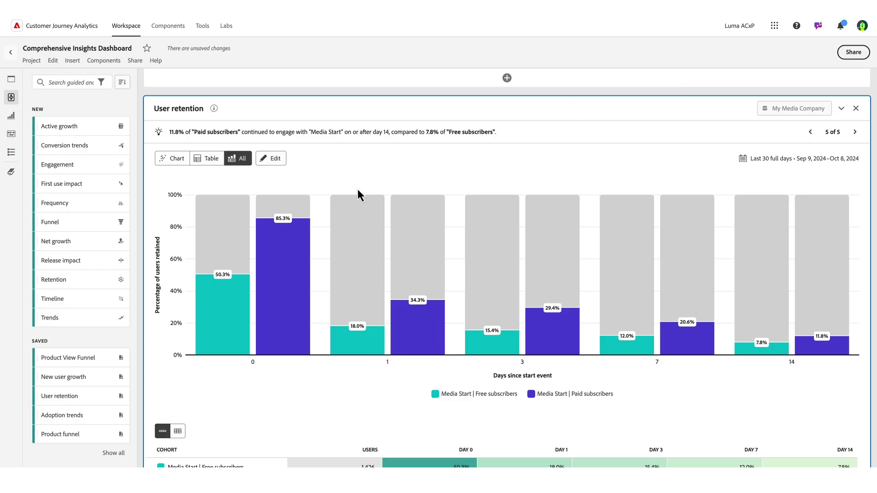
mouse_move(69, 222)
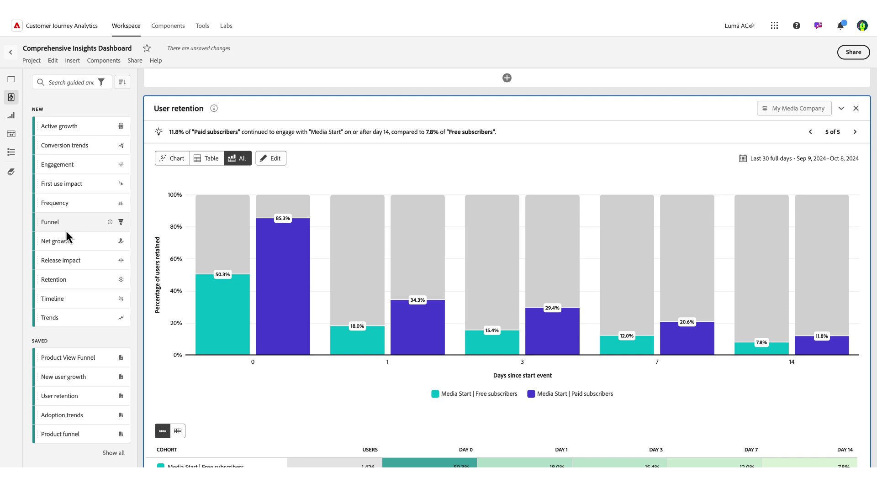
Place a Funnel panel above User retention and begin a new funnel
drag(65, 229, 195, 131)
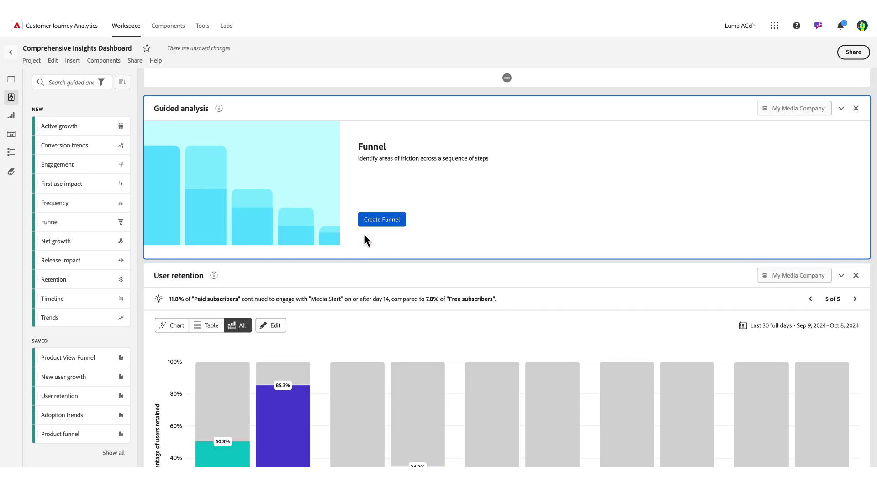
click(377, 219)
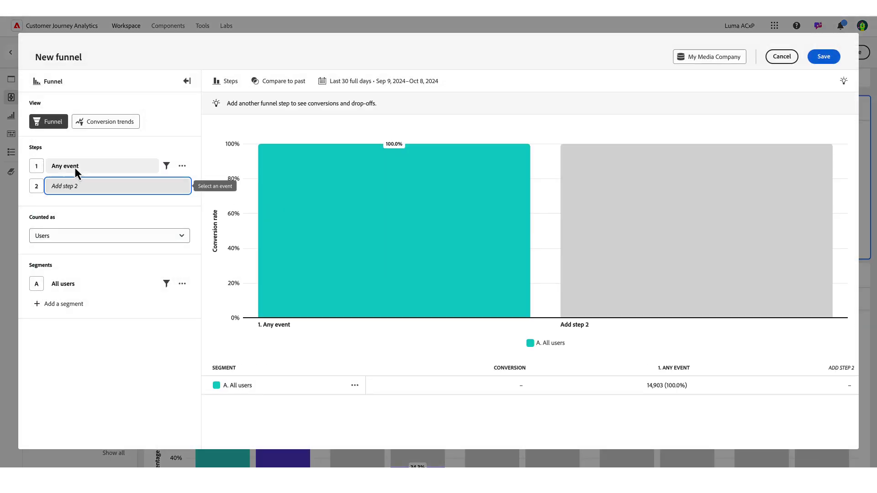
Set step 1 to View Home screen and step 2 to compare View Category list versus View My list
click(75, 168)
click(90, 300)
click(87, 186)
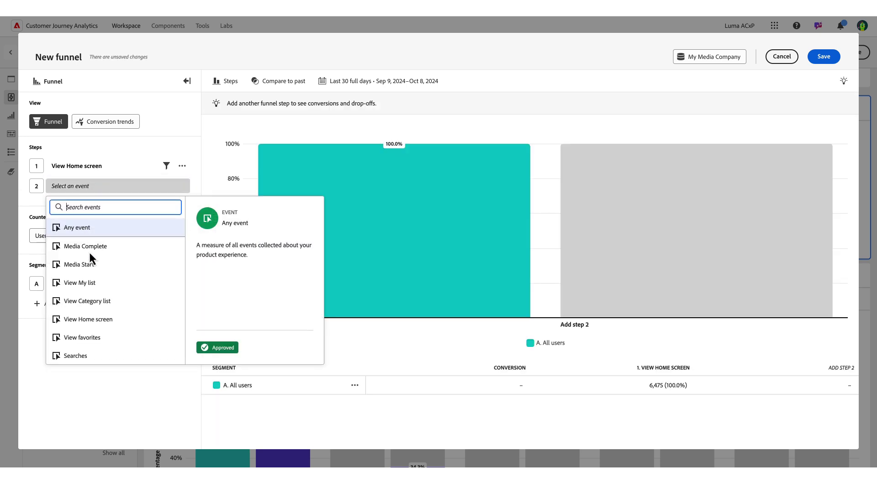
click(90, 253)
click(182, 186)
click(193, 222)
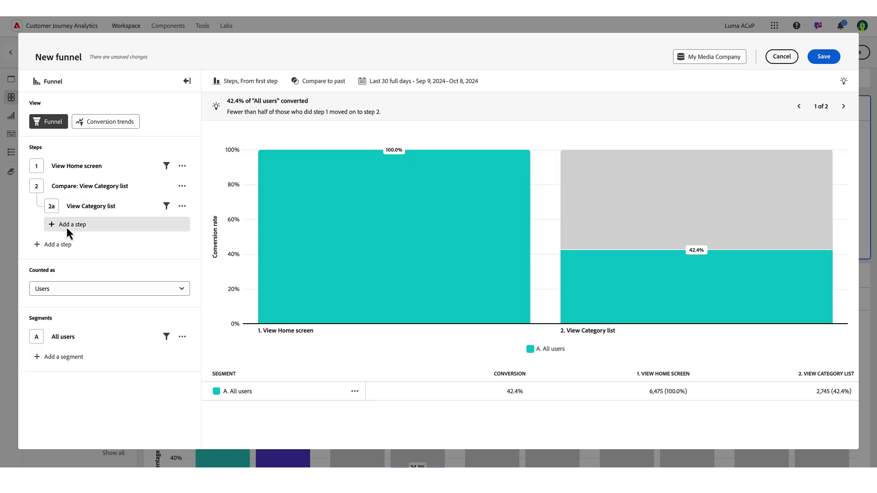
click(66, 225)
Add Media Start as step 3 and Media Complete as step 4
click(86, 275)
click(39, 263)
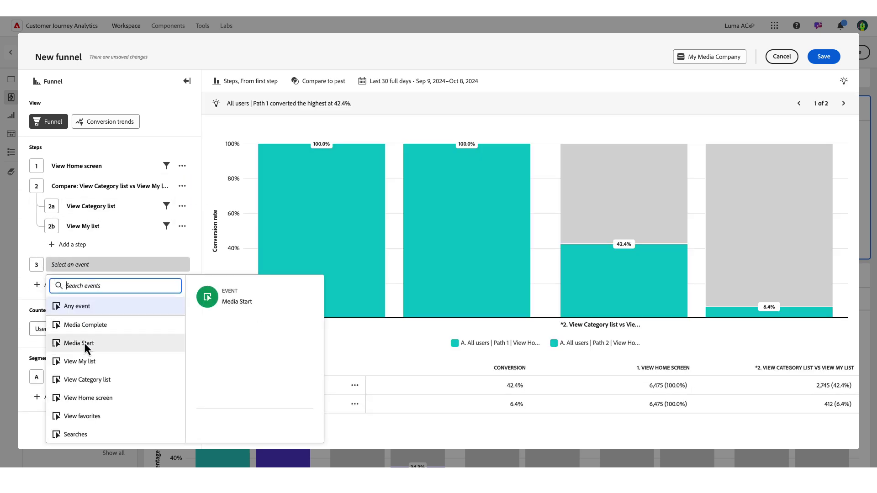
click(84, 344)
click(36, 284)
click(79, 349)
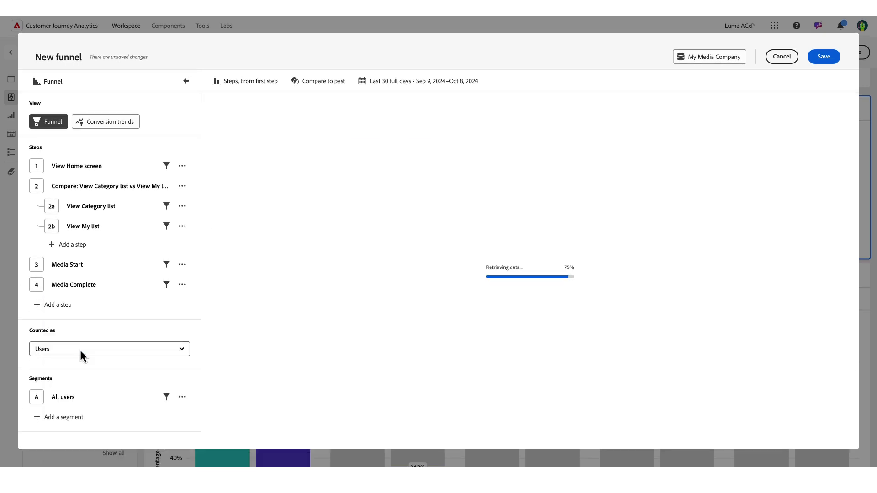
Rename the funnel to 'Product Funnel' and save it
click(58, 57)
key(ctrl+a)
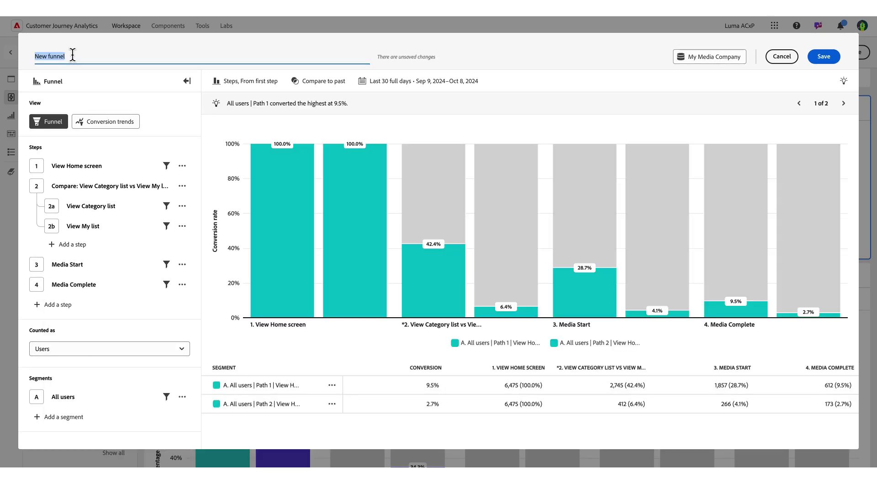
text(Product Funnel)
click(818, 60)
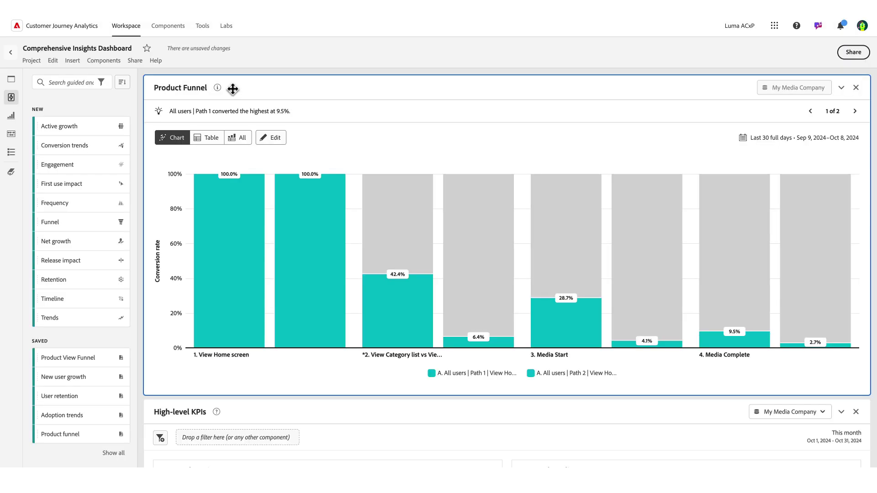
drag(233, 88, 254, 352)
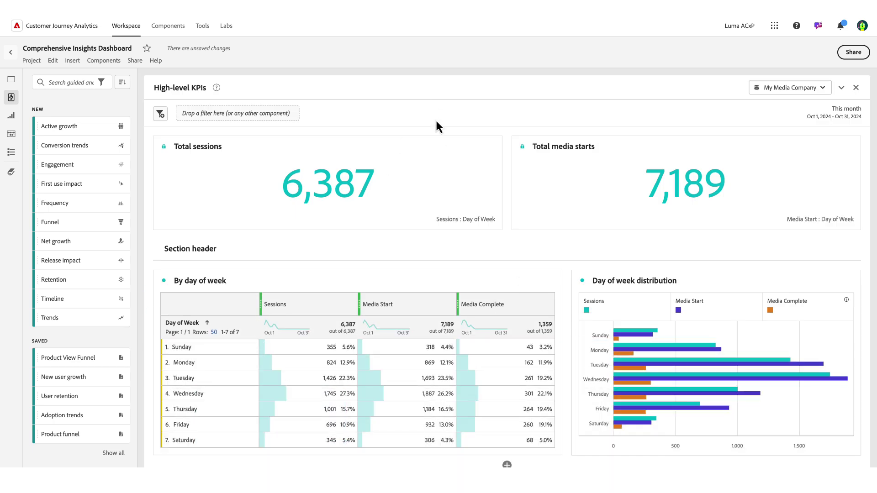
click(849, 55)
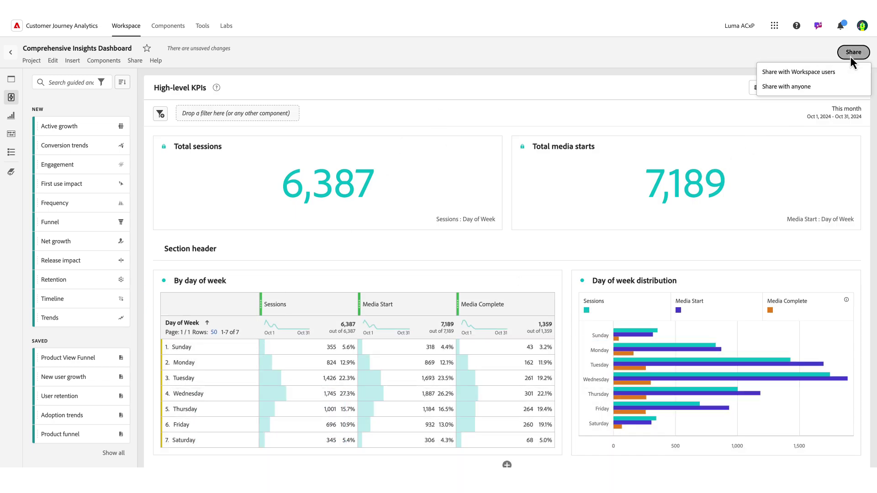